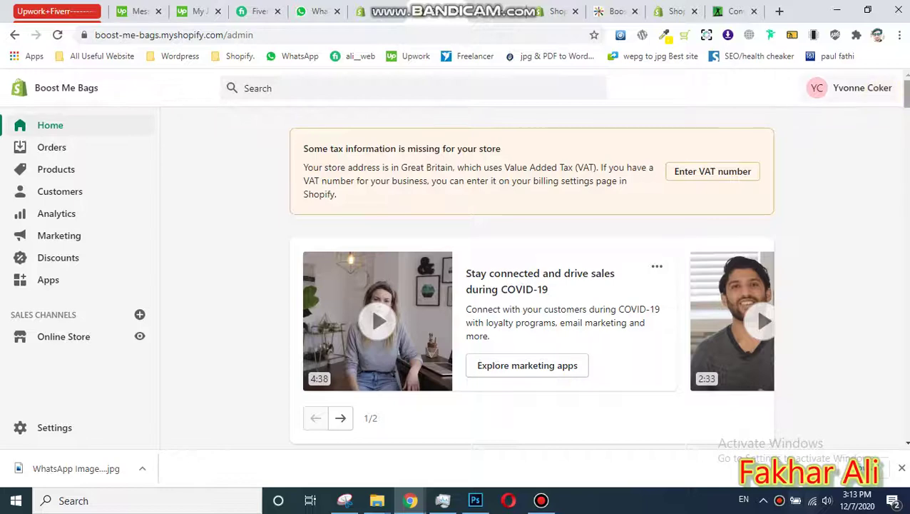
Go to Online Store to list the live Empire theme 180$
scroll(532, 279, down, 1)
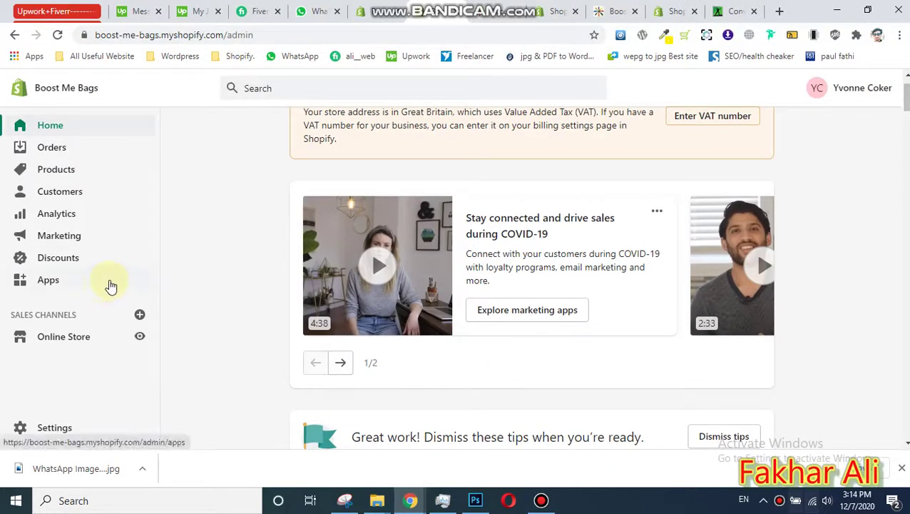
click(64, 337)
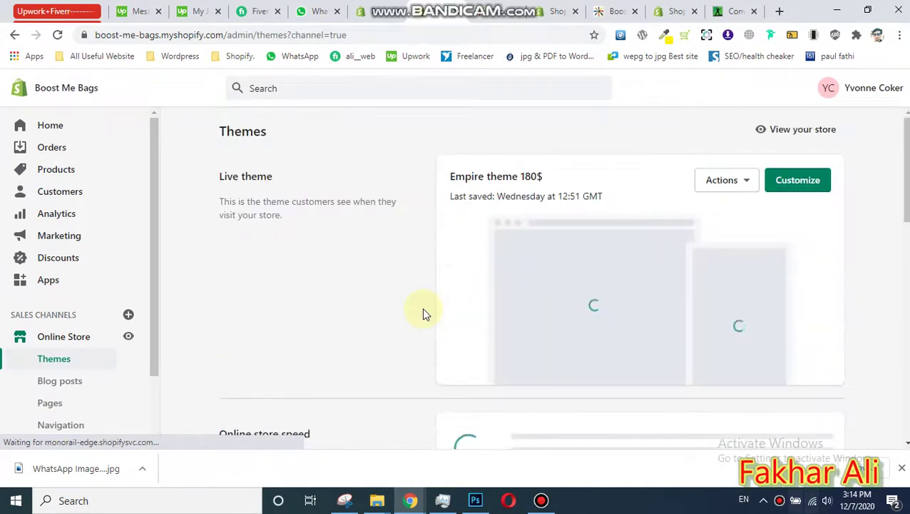
Customize the Empire theme 180$ and scroll its home page preview to the footer and back
click(797, 183)
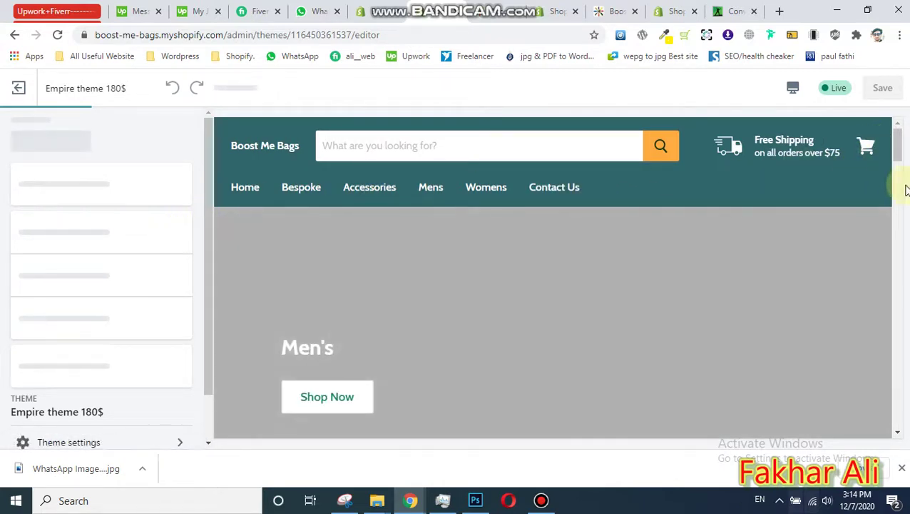
mouse_move(900, 146)
mouse_down()
mouse_move(900, 410)
mouse_move(891, 179)
mouse_move(899, 146)
mouse_up()
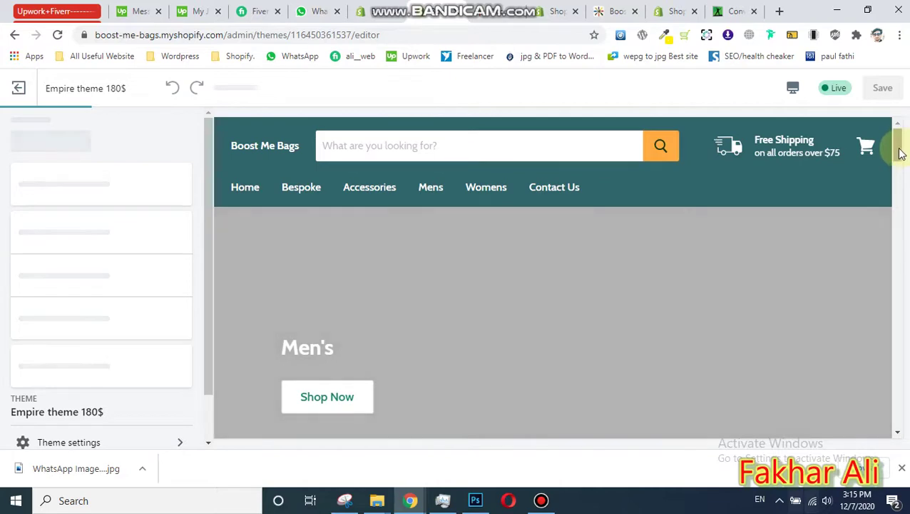
drag(900, 153, 898, 406)
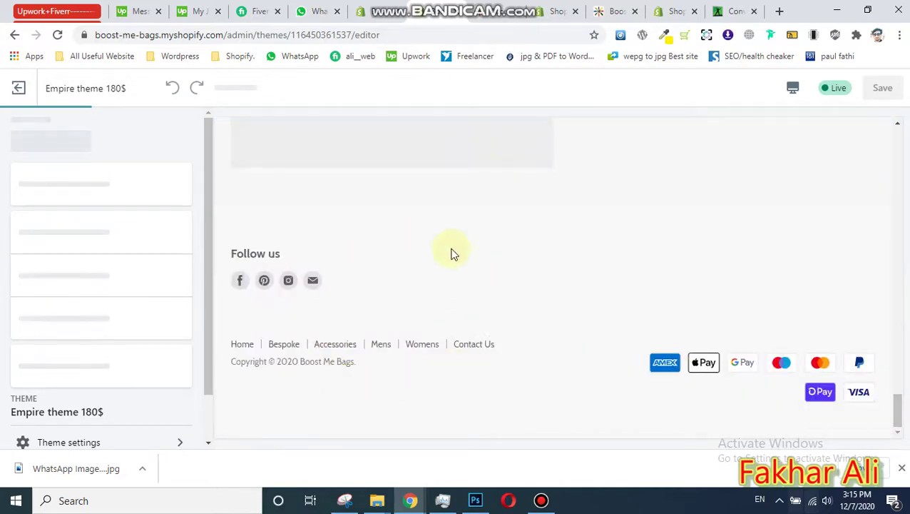
drag(899, 420, 898, 143)
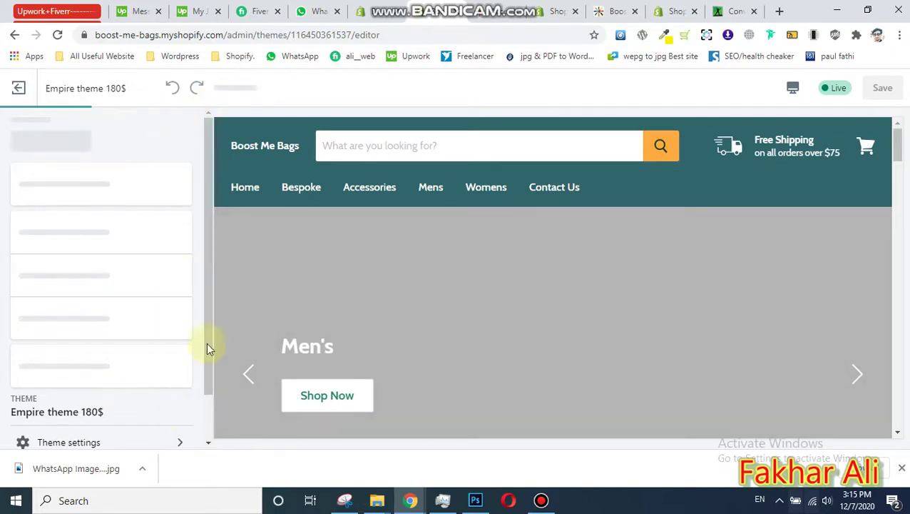
drag(209, 318, 205, 363)
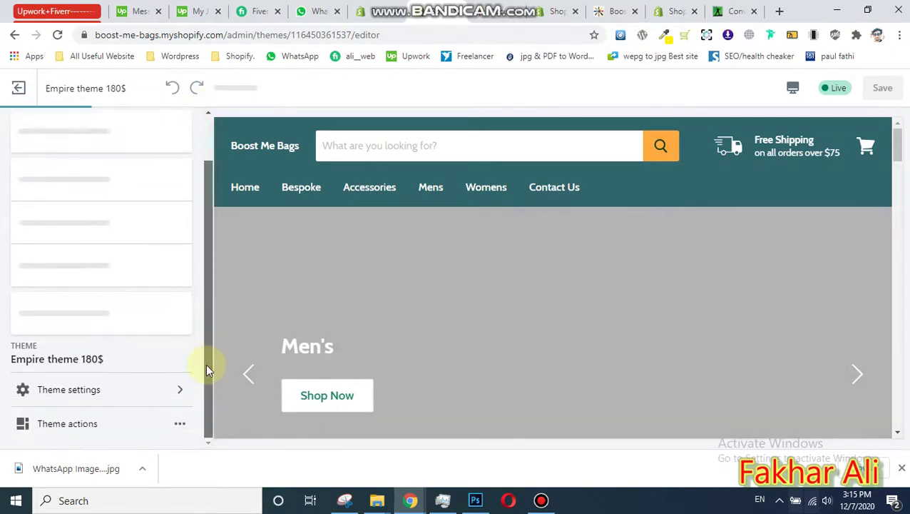
click(162, 394)
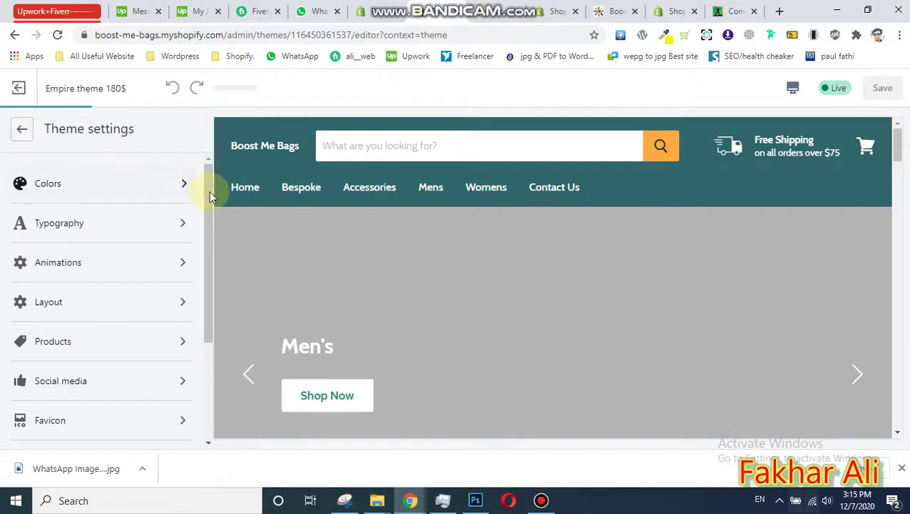
scroll(203, 270, down, 2)
scroll(27, 174, up, 2)
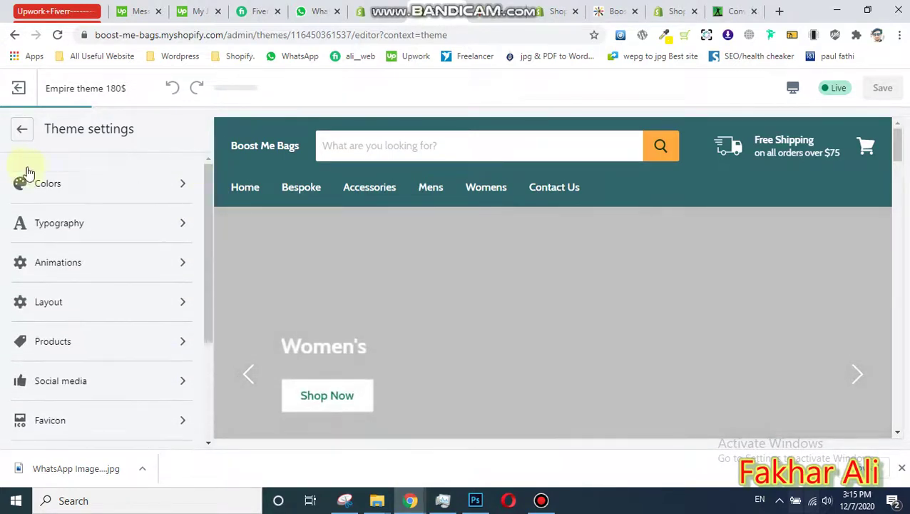
click(22, 135)
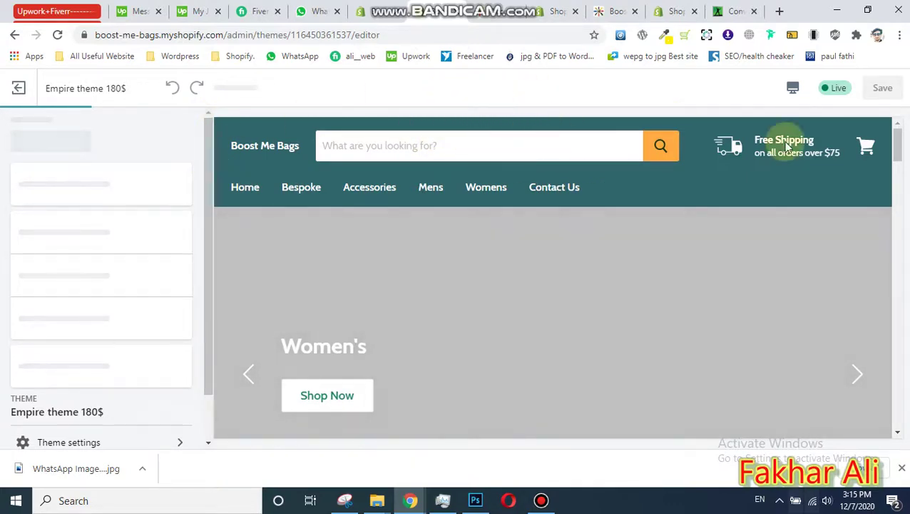
drag(899, 146, 900, 118)
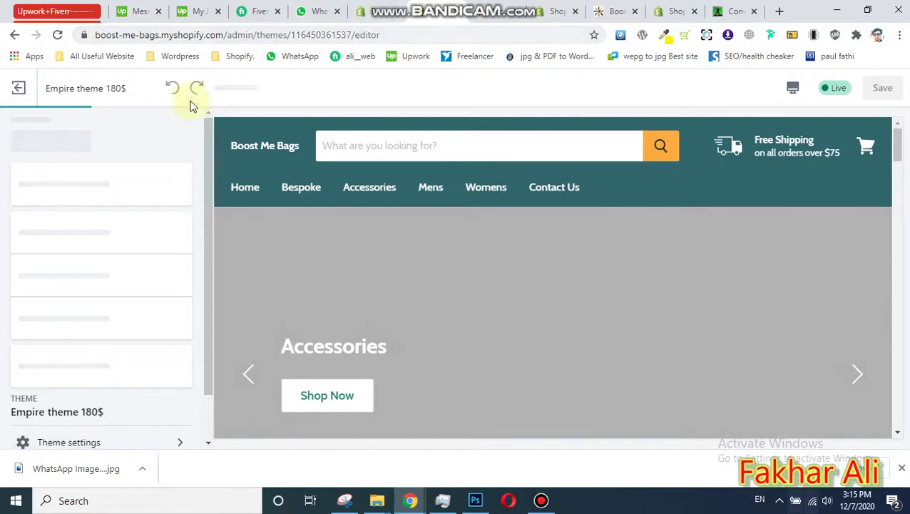
Leave the Women Tote Bag product page for Collections and start a new collection
click(378, 12)
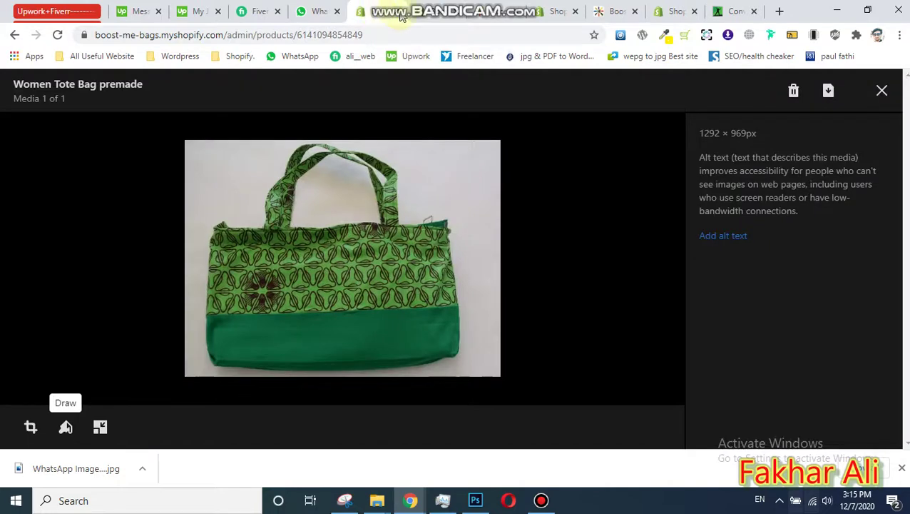
click(881, 90)
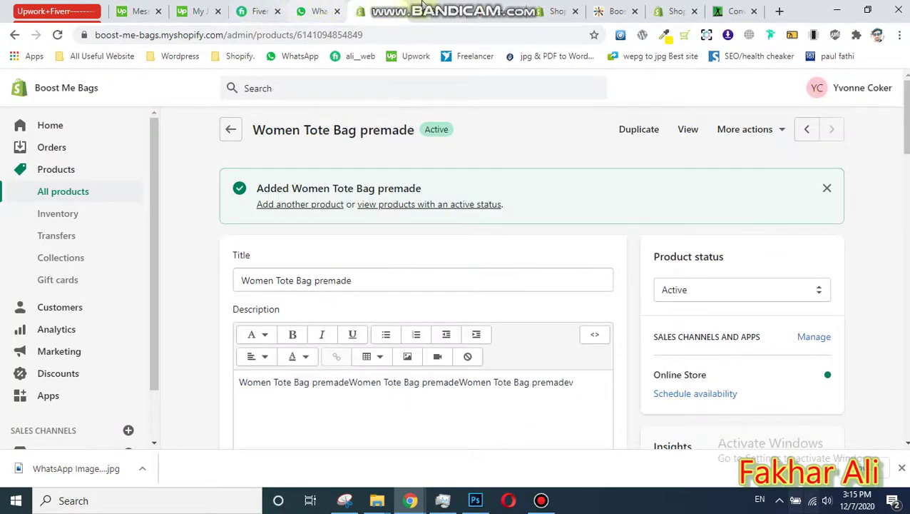
click(71, 256)
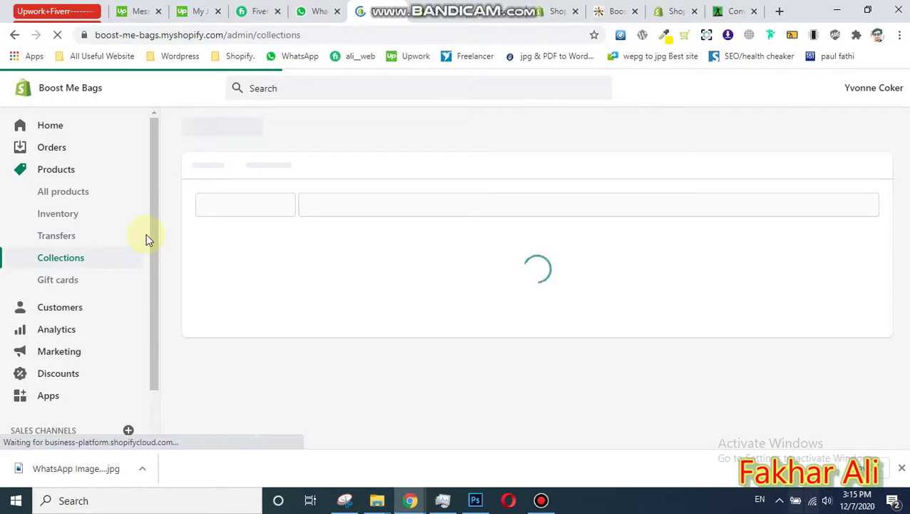
click(820, 148)
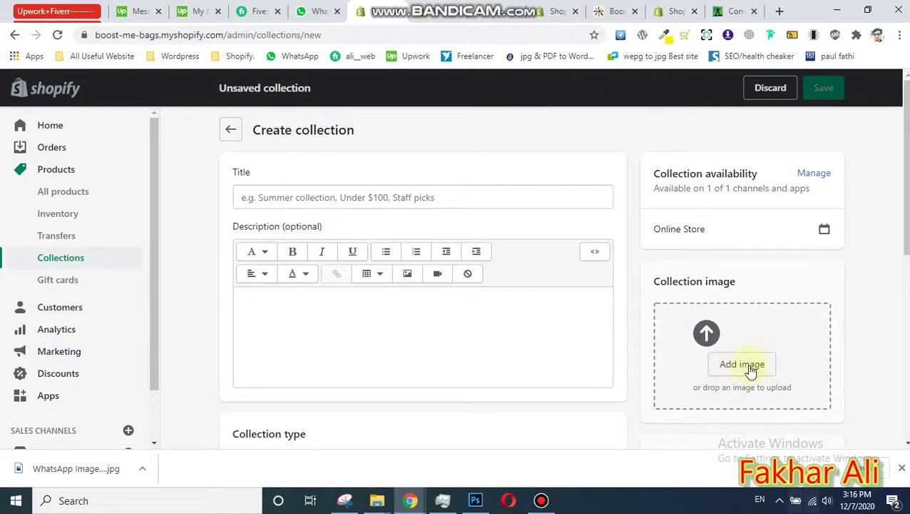
Title the new collection 'ALL' and bring up the Collection image file picker
click(494, 7)
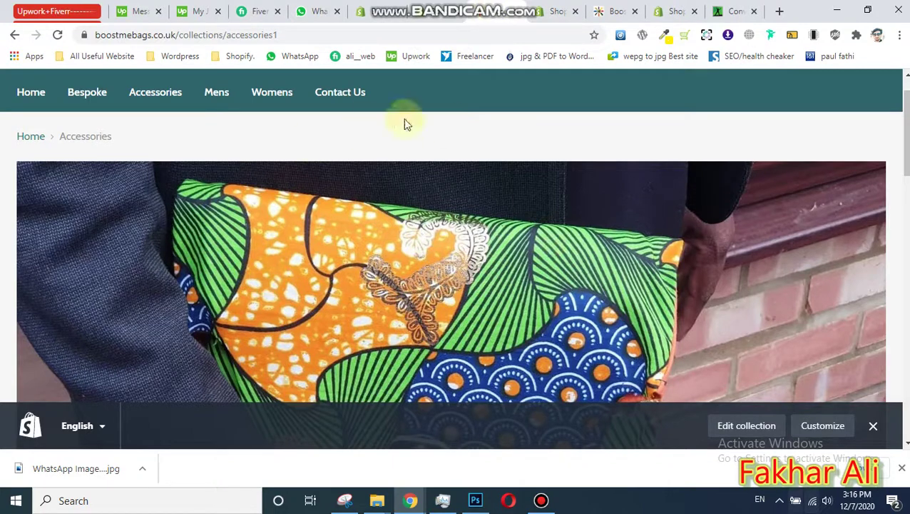
click(415, 6)
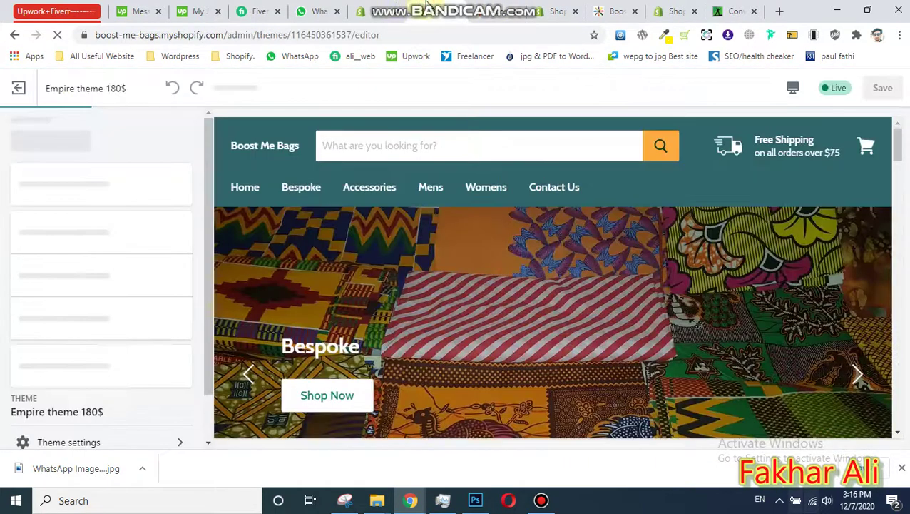
click(374, 8)
click(314, 198)
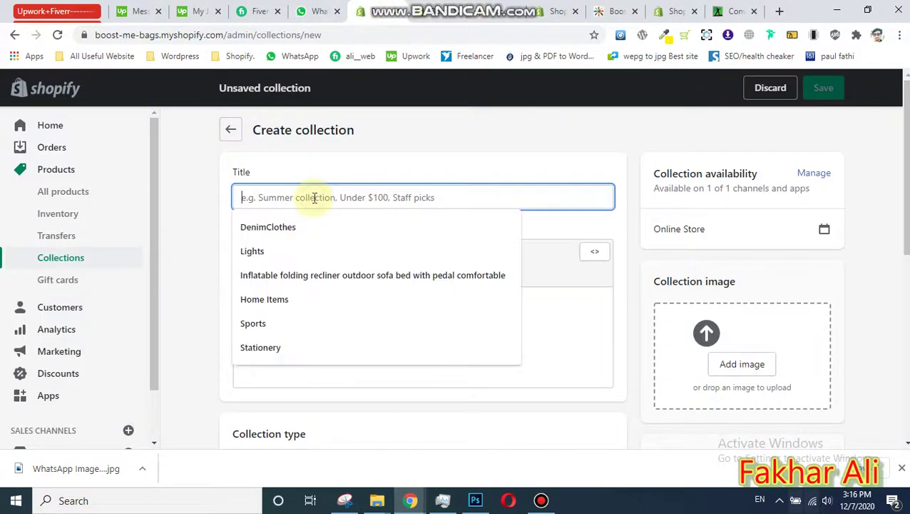
text(ALL)
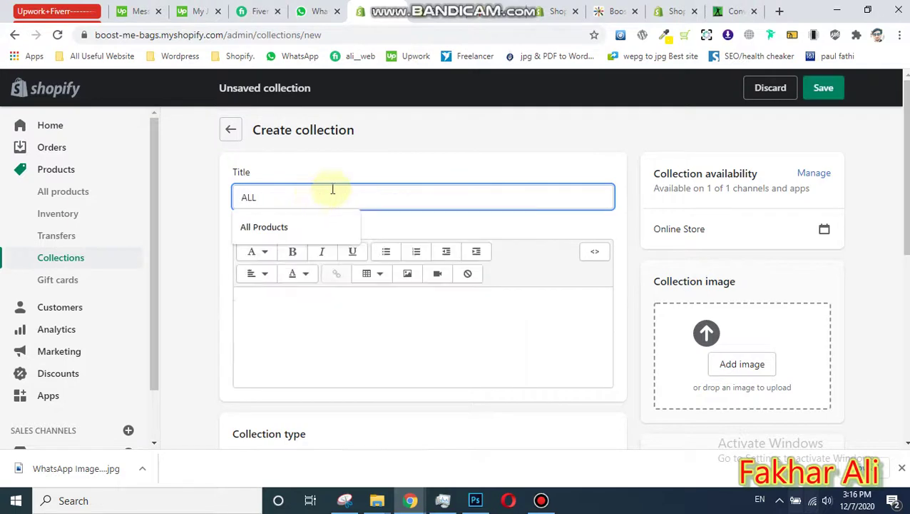
click(380, 179)
scroll(741, 271, down, 1)
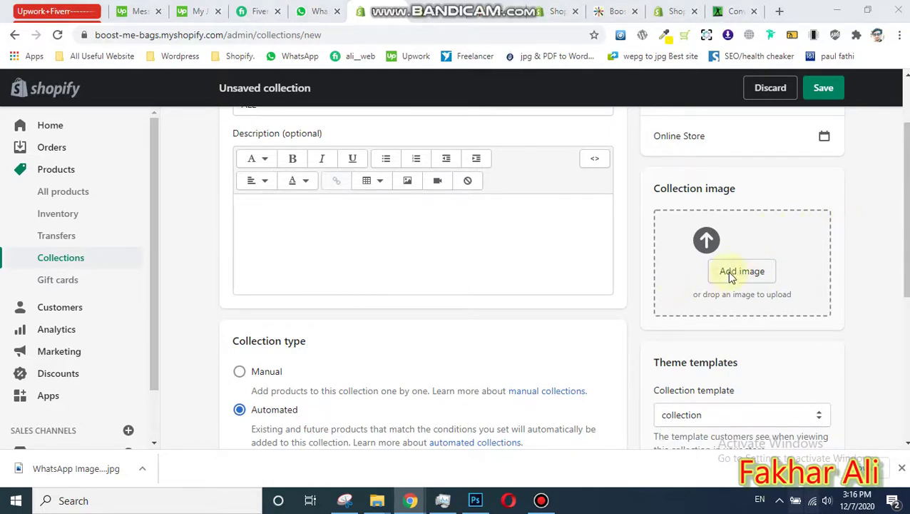
click(741, 271)
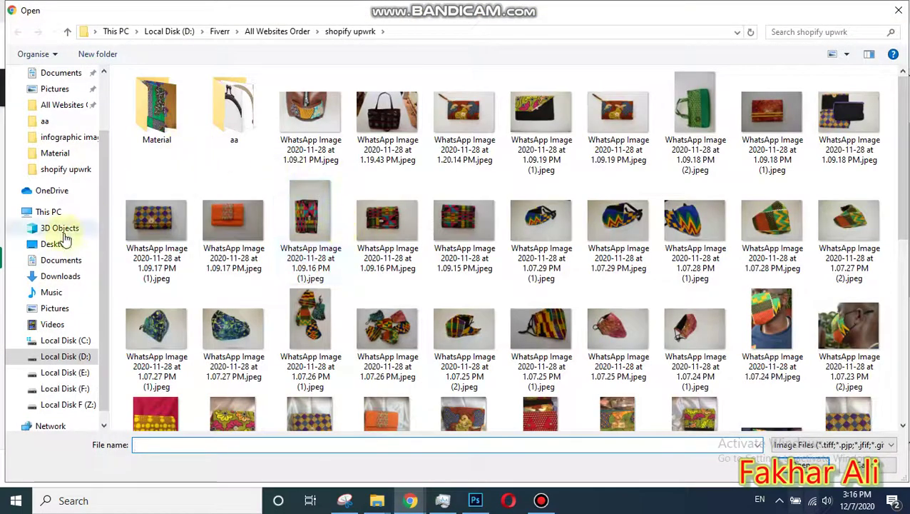
Pick bg_page.jpg from the Downloads folder as the collection image
click(70, 283)
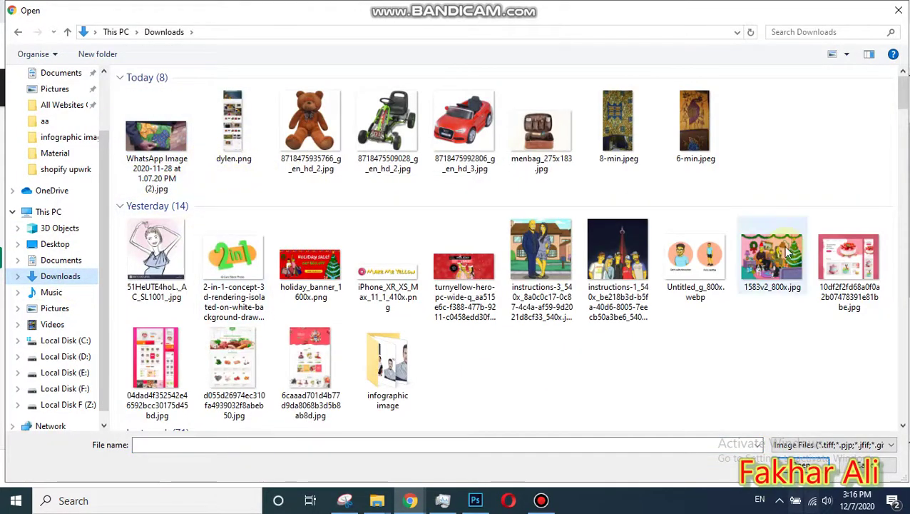
drag(903, 94, 902, 152)
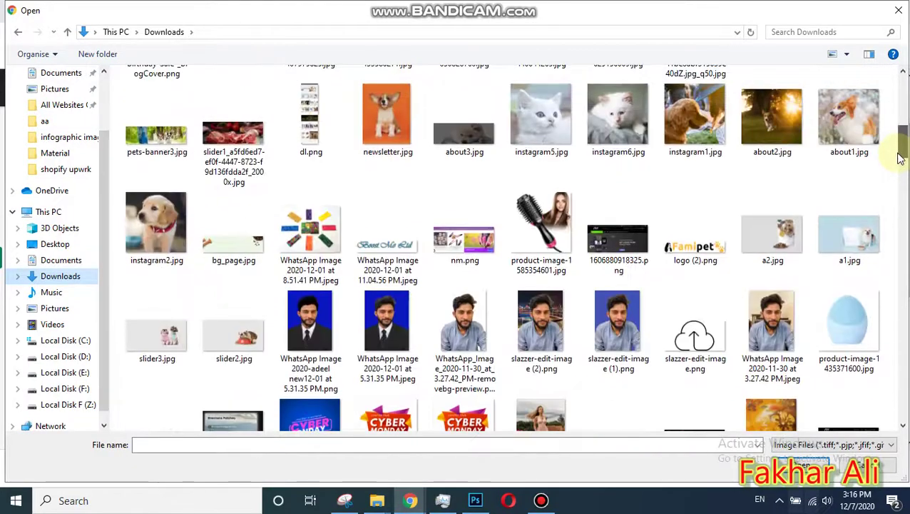
double_click(235, 249)
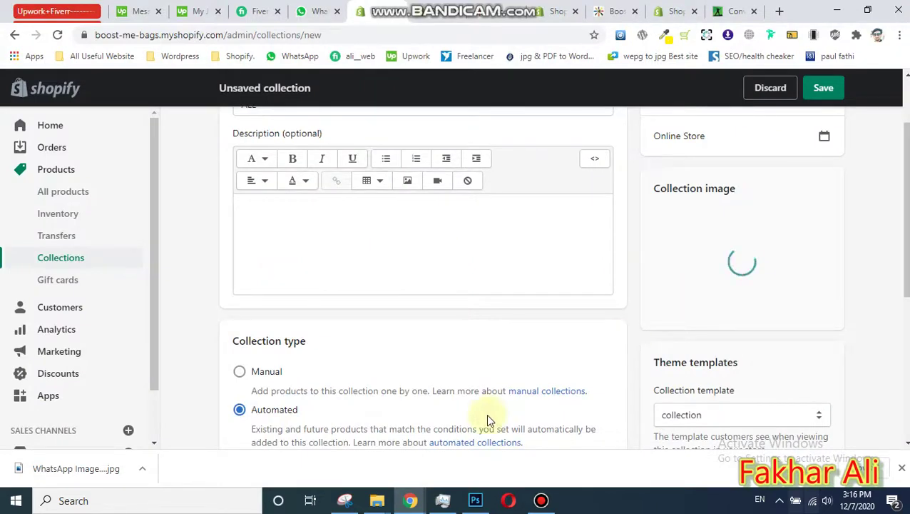
Set the collection type to Manual and copy the storefront Accessories description paragraph
click(259, 368)
click(240, 372)
click(303, 234)
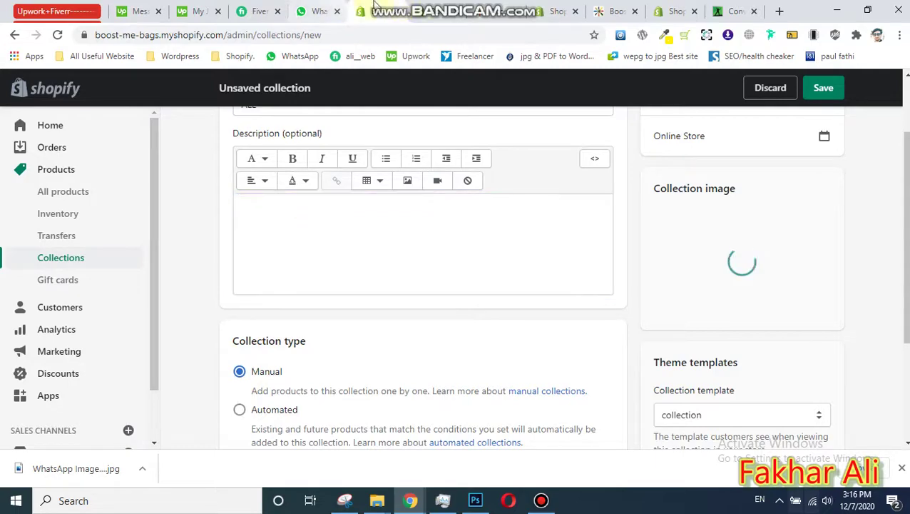
click(439, 16)
click(502, 9)
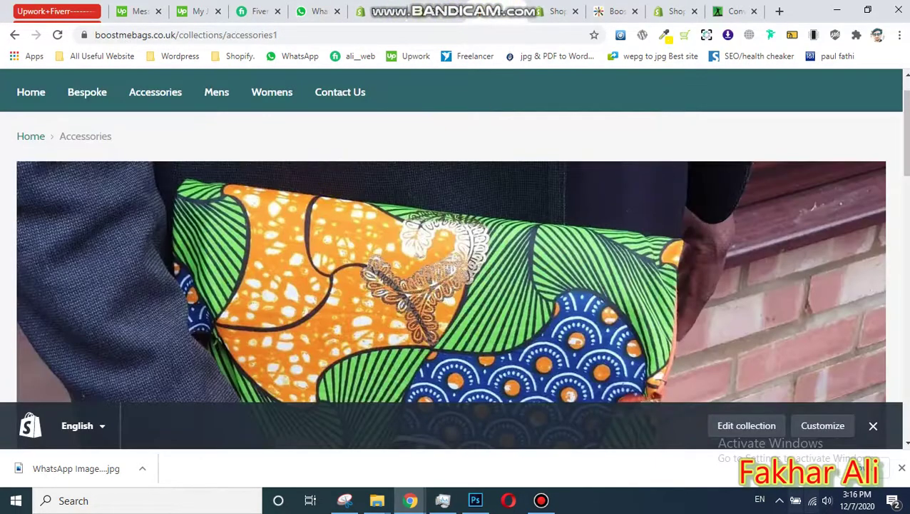
scroll(684, 281, down, 4)
scroll(55, 268, down, 3)
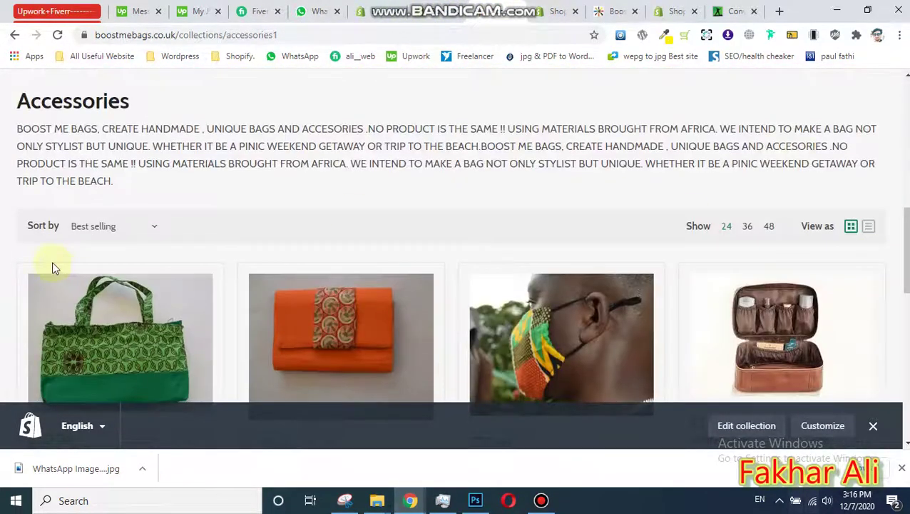
drag(18, 127, 159, 186)
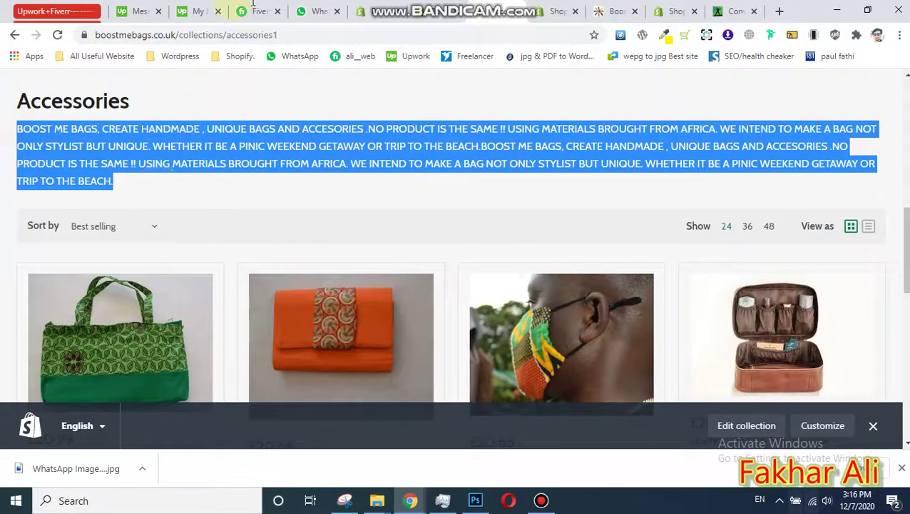
Paste the Accessories description into the ALL collection's Description and save it
click(443, 10)
click(371, 10)
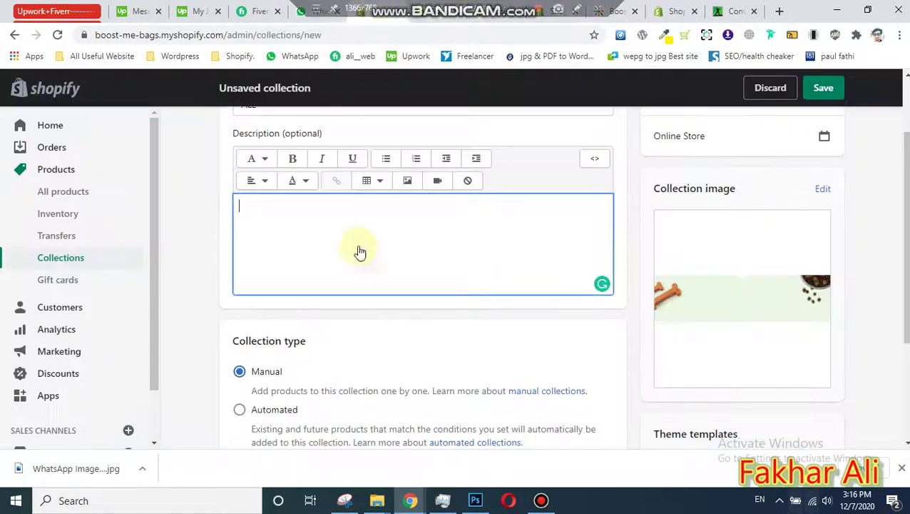
key(ctrl+v)
key(ctrl+v)
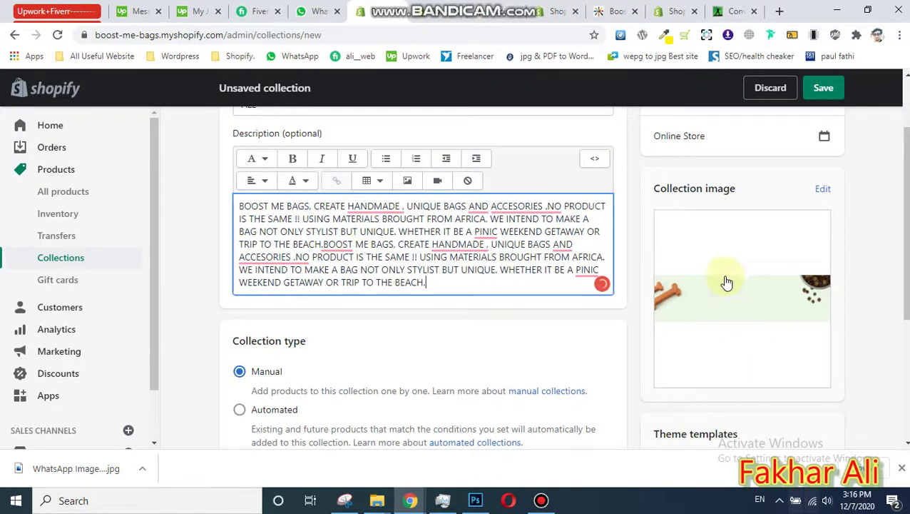
click(820, 94)
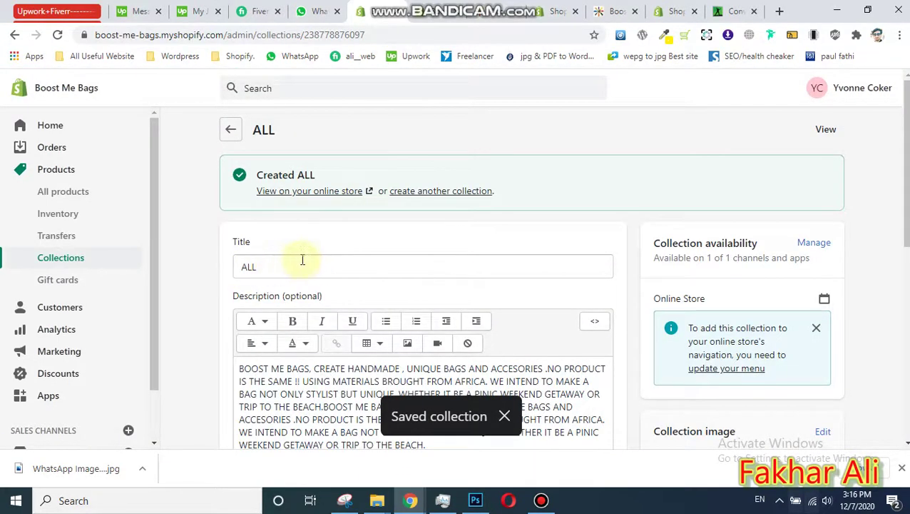
click(275, 194)
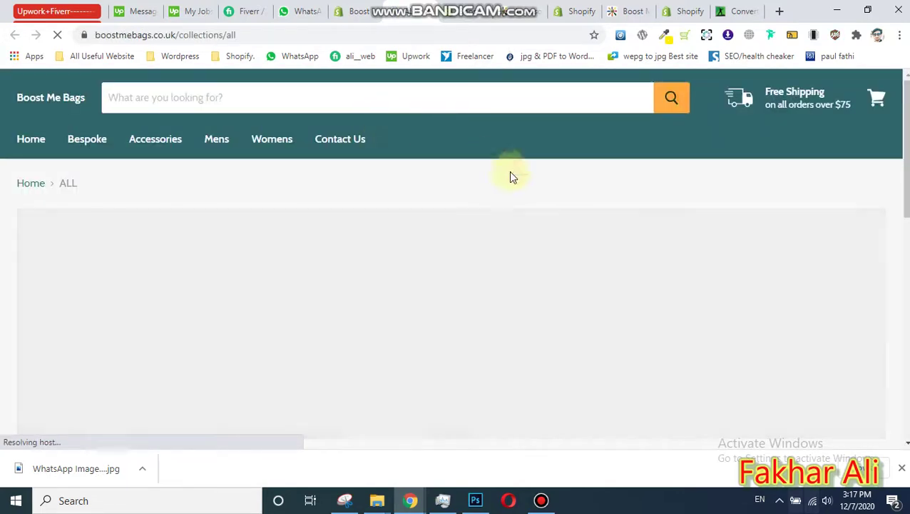
scroll(896, 134, down, 5)
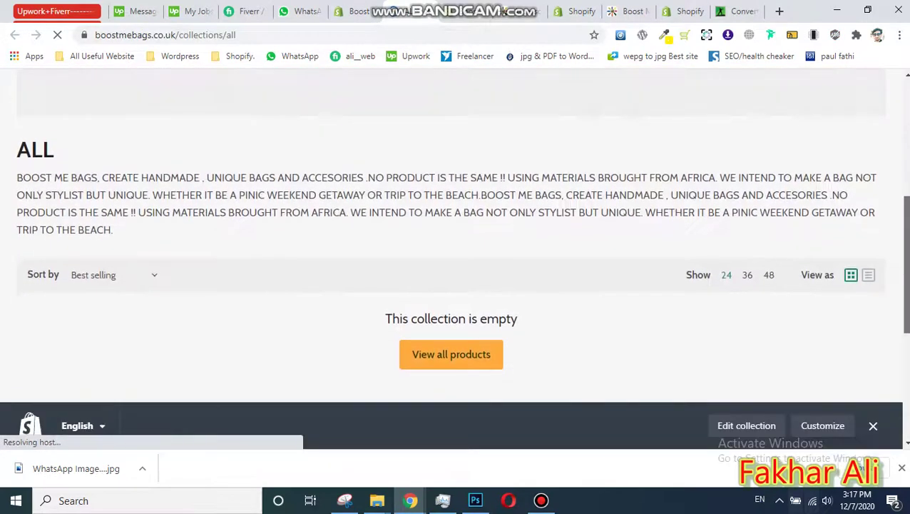
scroll(379, 260, down, 3)
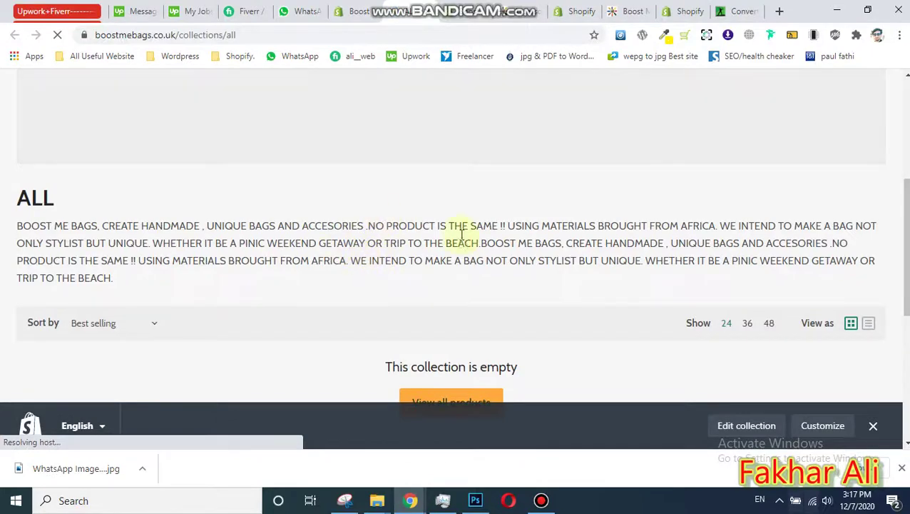
scroll(404, 156, up, 3)
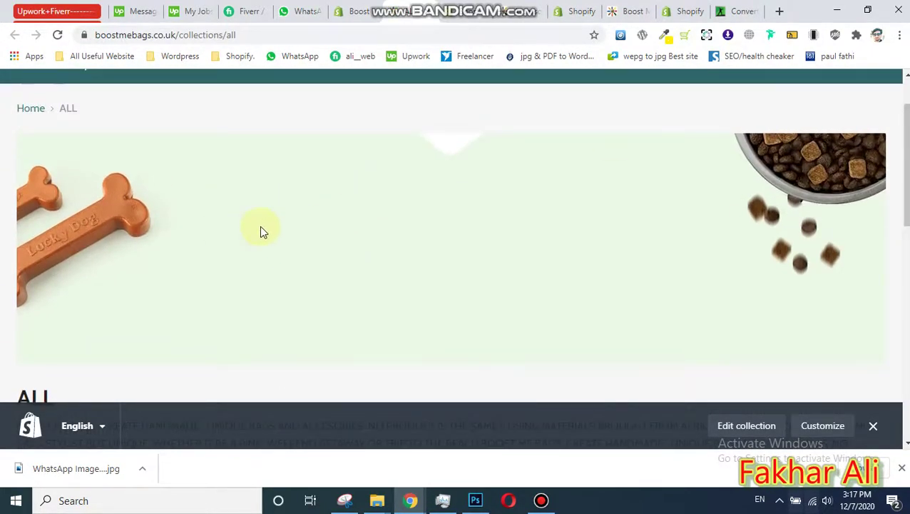
scroll(261, 229, down, 5)
Open the Womens collection, cancel its image picker and alt text editor, then view the storefront ALL page
click(364, 9)
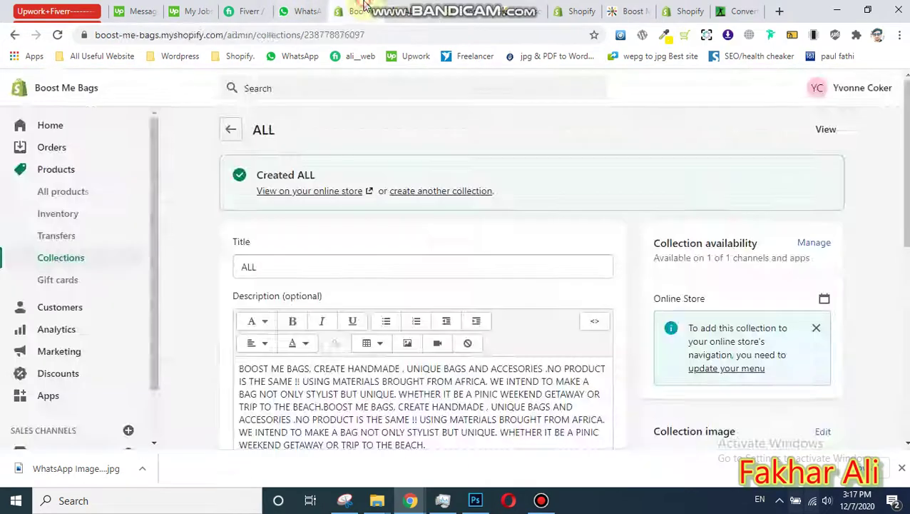
click(49, 264)
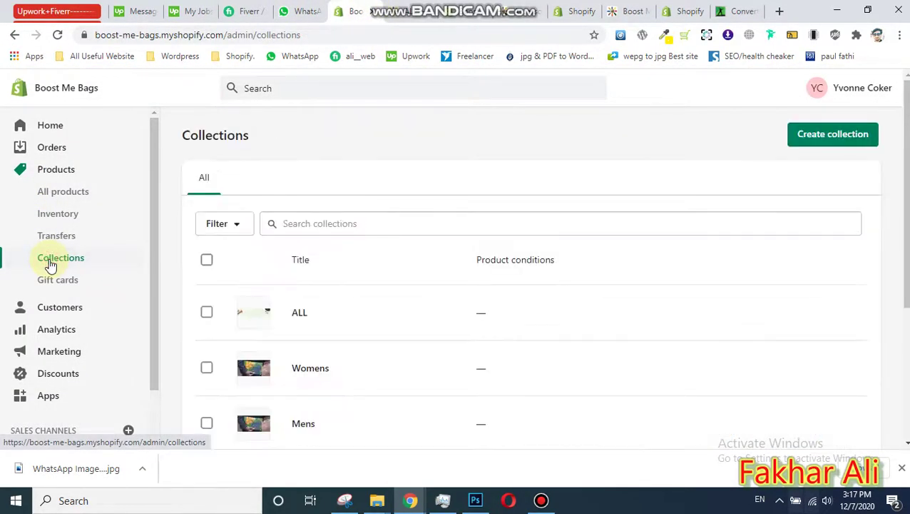
scroll(804, 224, down, 3)
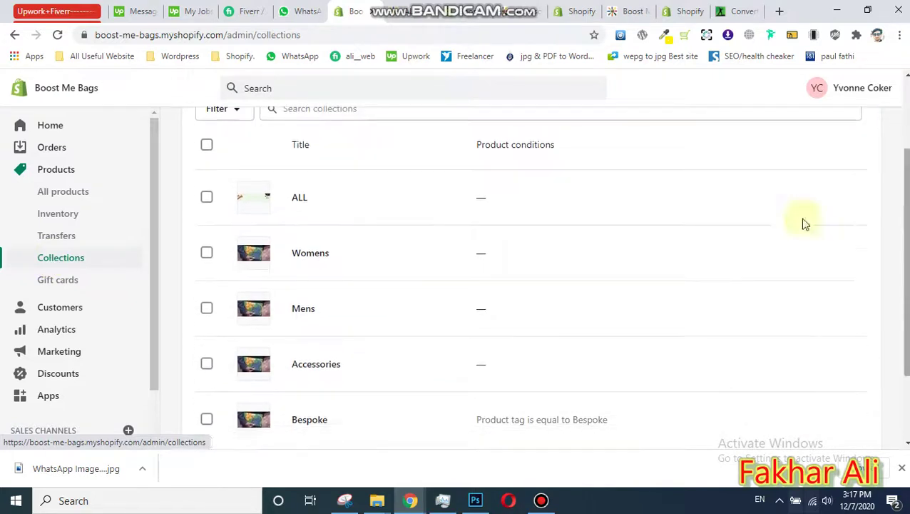
click(321, 257)
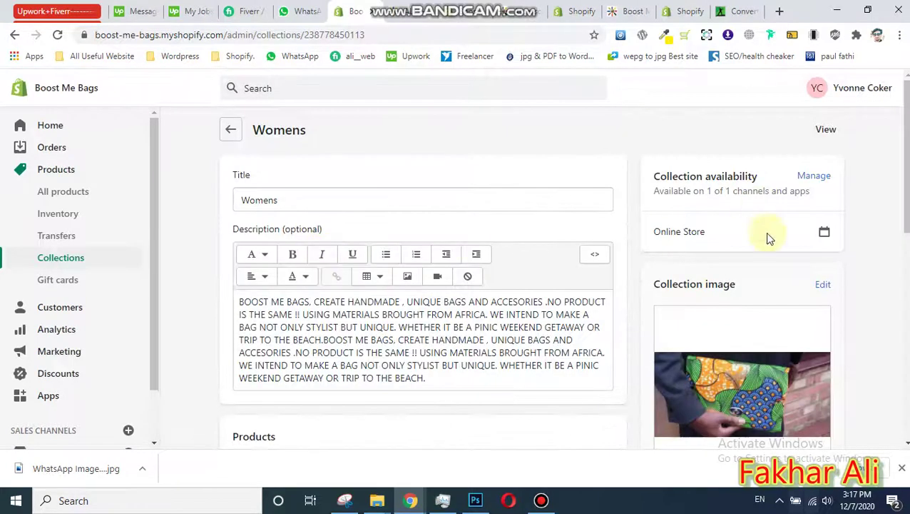
scroll(723, 255, down, 2)
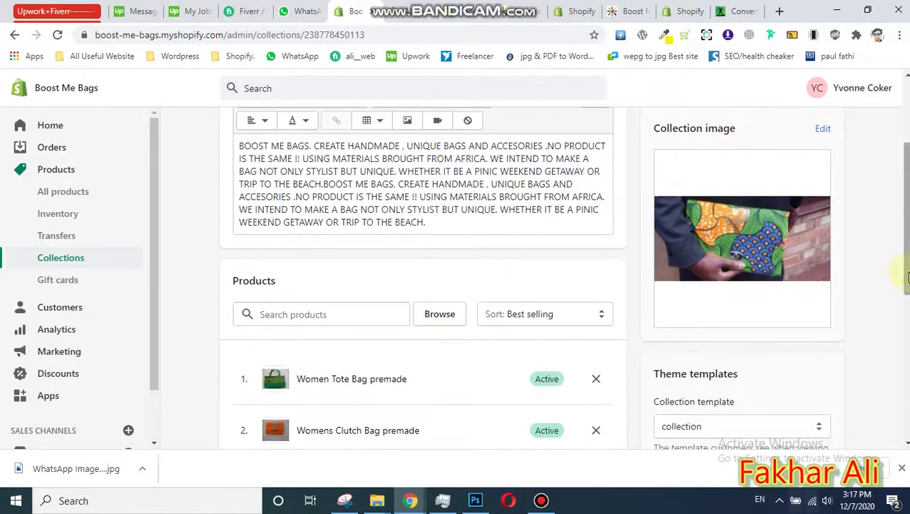
click(728, 254)
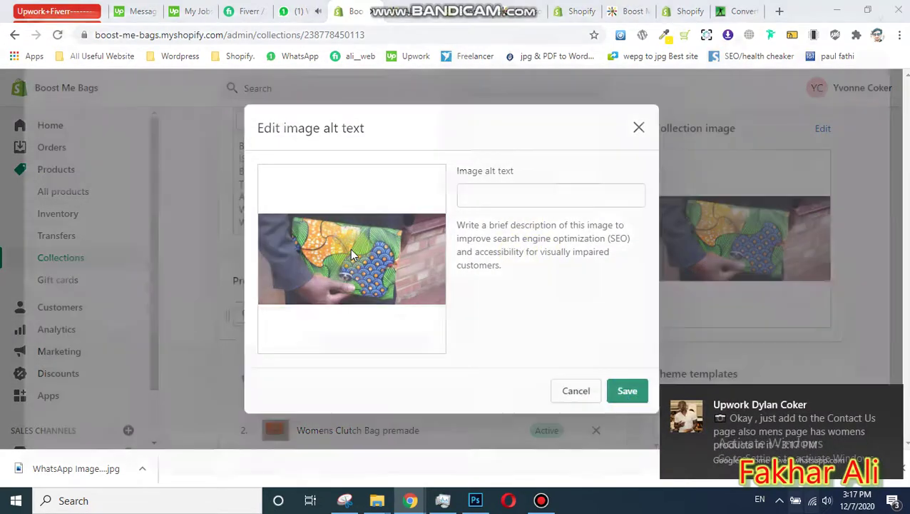
click(349, 248)
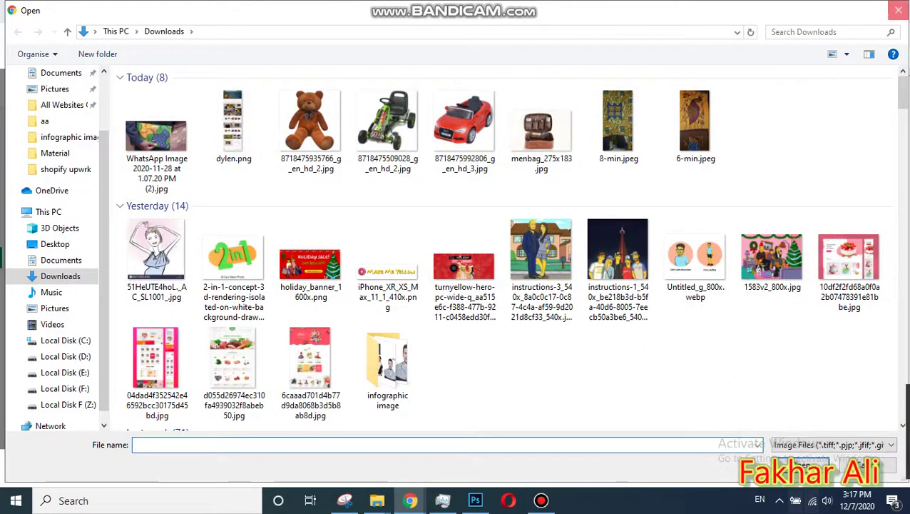
key(Escape)
click(579, 390)
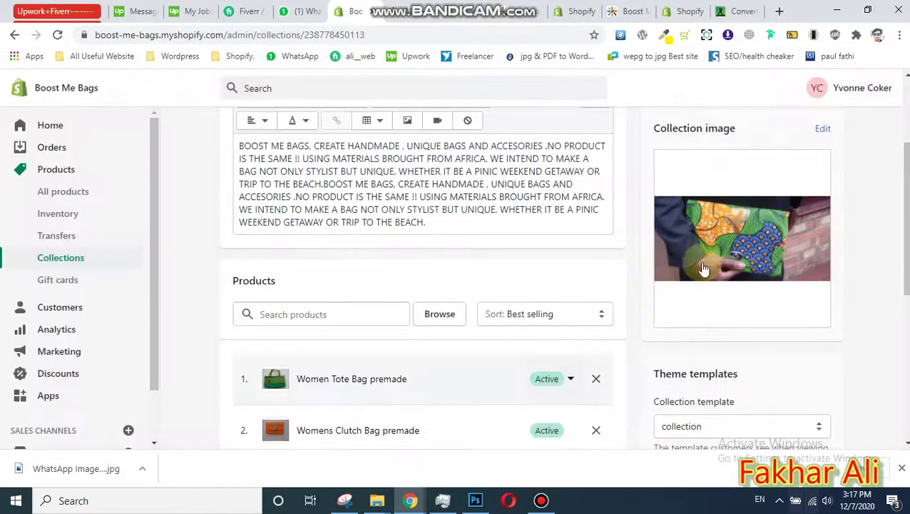
scroll(849, 204, up, 2)
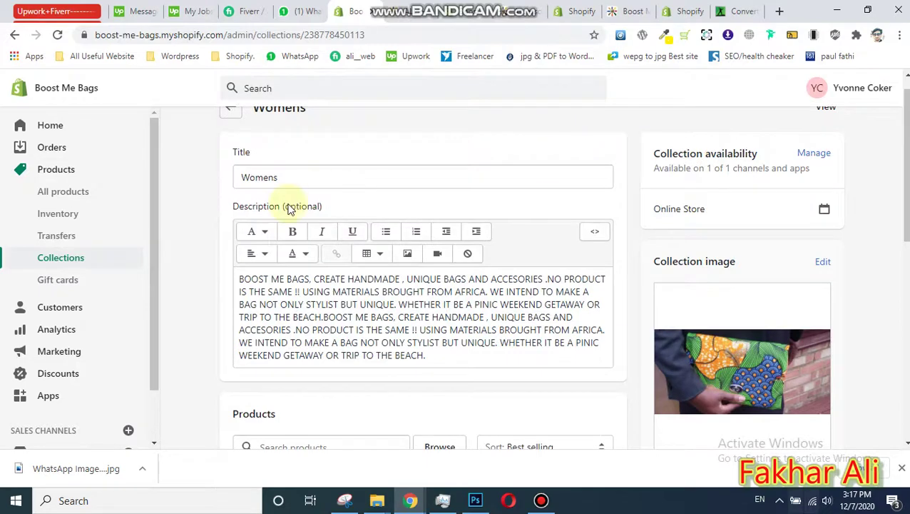
click(431, 10)
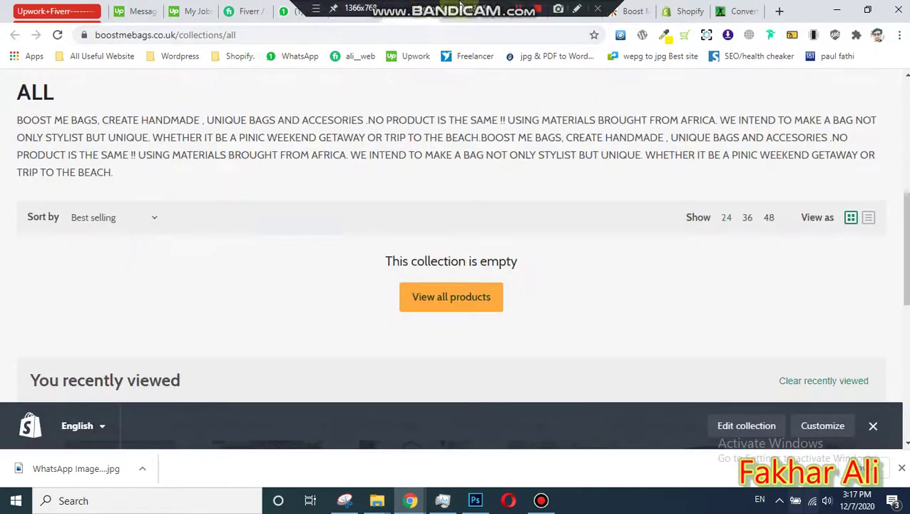
Back in the theme editor, open Slideshow showing Men's, Women's, Accessories and Bespoke slides
click(428, 10)
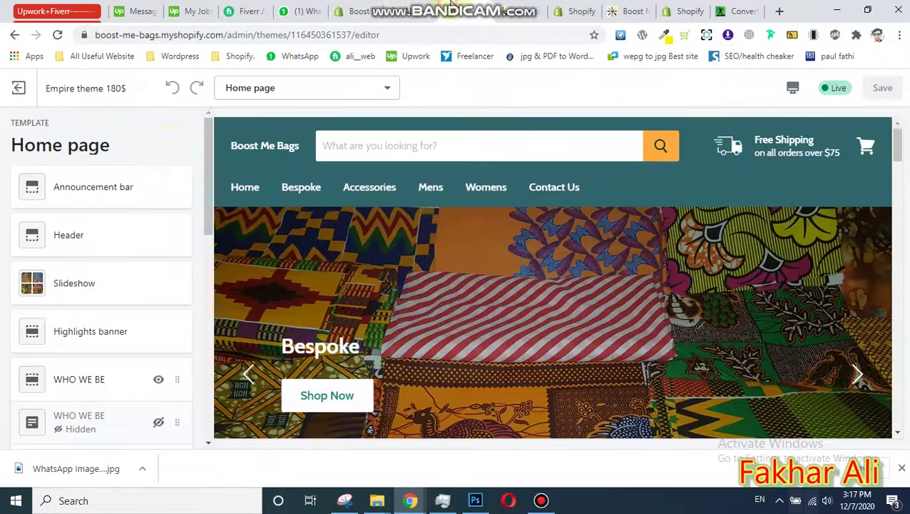
mouse_move(898, 147)
mouse_down()
mouse_move(895, 300)
mouse_move(898, 155)
mouse_up()
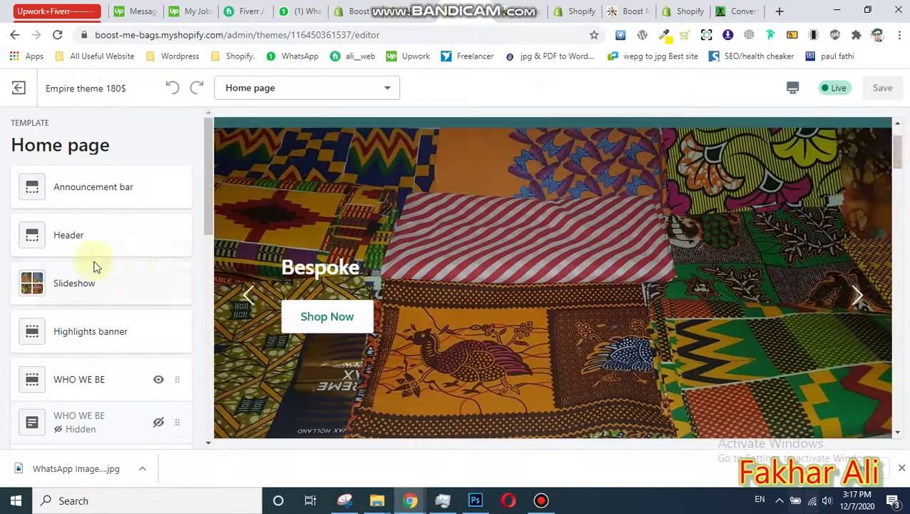
mouse_move(209, 207)
mouse_down()
mouse_move(189, 372)
mouse_move(204, 197)
mouse_up()
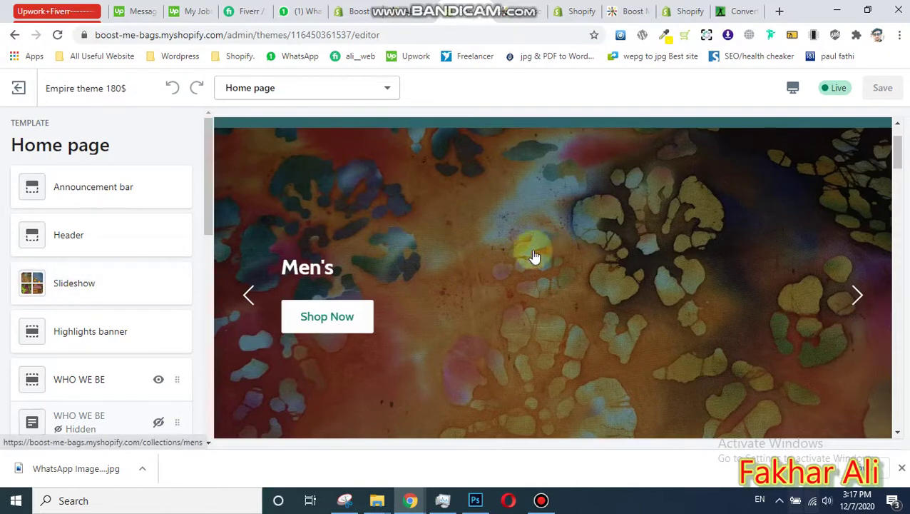
click(115, 284)
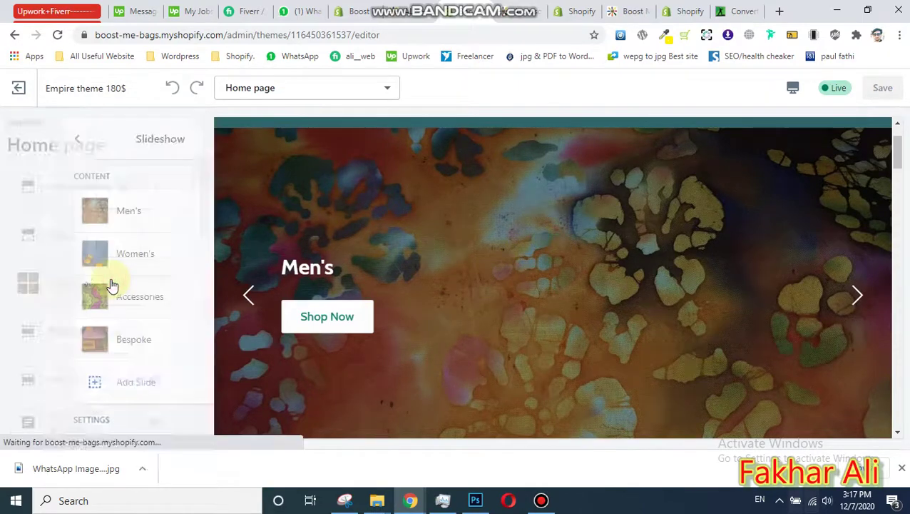
Test-edit the Men's slide heading, restore it to Men's, and return to Slideshow settings
click(857, 297)
click(856, 298)
click(87, 211)
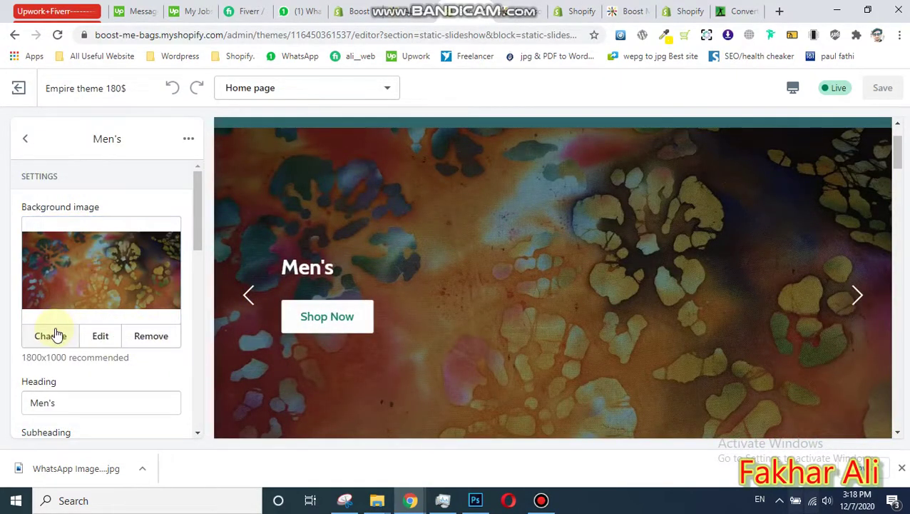
click(57, 403)
text(jhgfjfjdj)
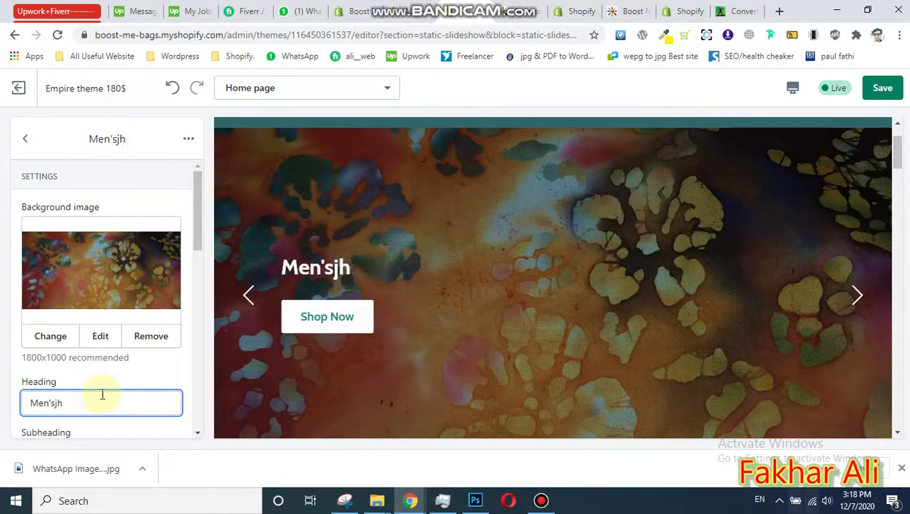
key(BackSpace)
key(BackSpace)
click(25, 139)
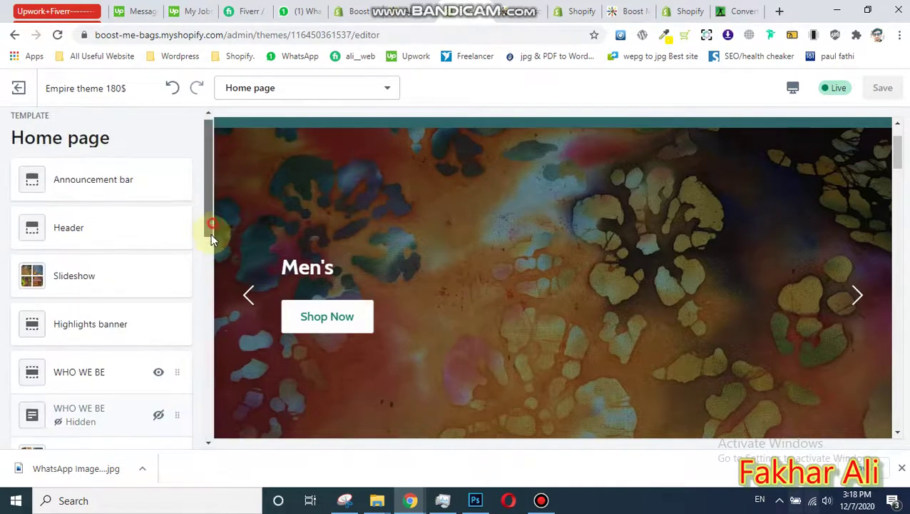
Open the Highlights banner's Faster Shipping block and check its icon stays Delivery
scroll(208, 240, down, 1)
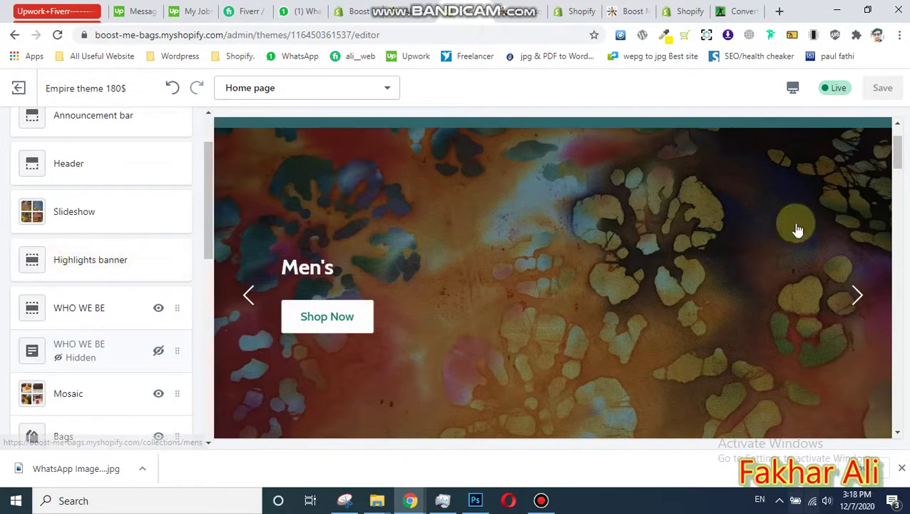
scroll(896, 177, down, 1)
scroll(896, 176, down, 3)
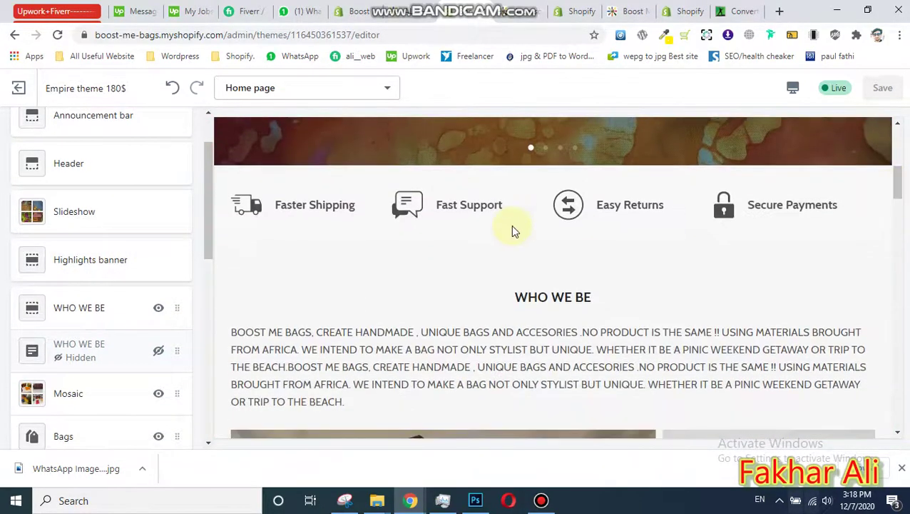
click(83, 260)
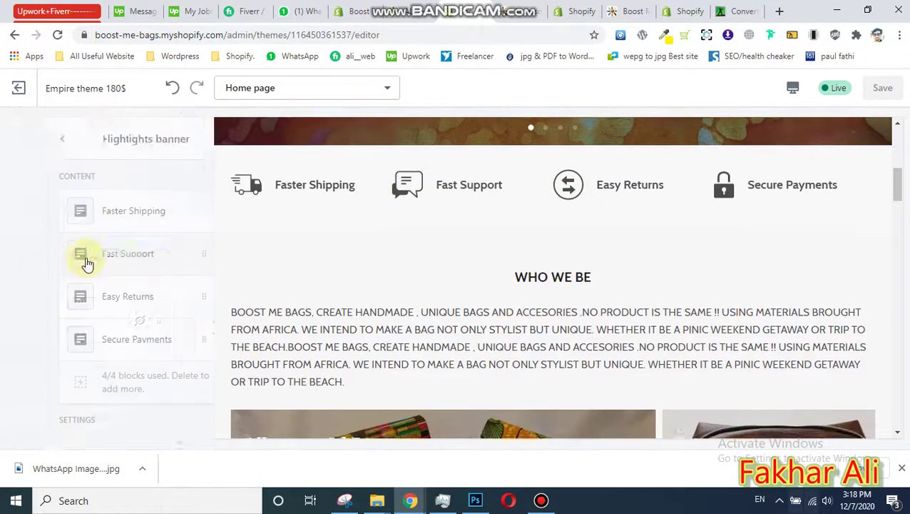
click(85, 214)
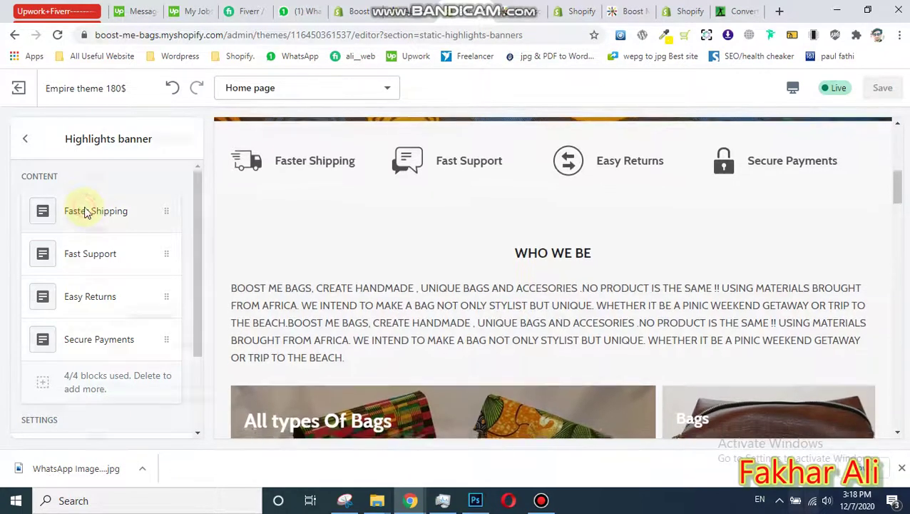
click(79, 236)
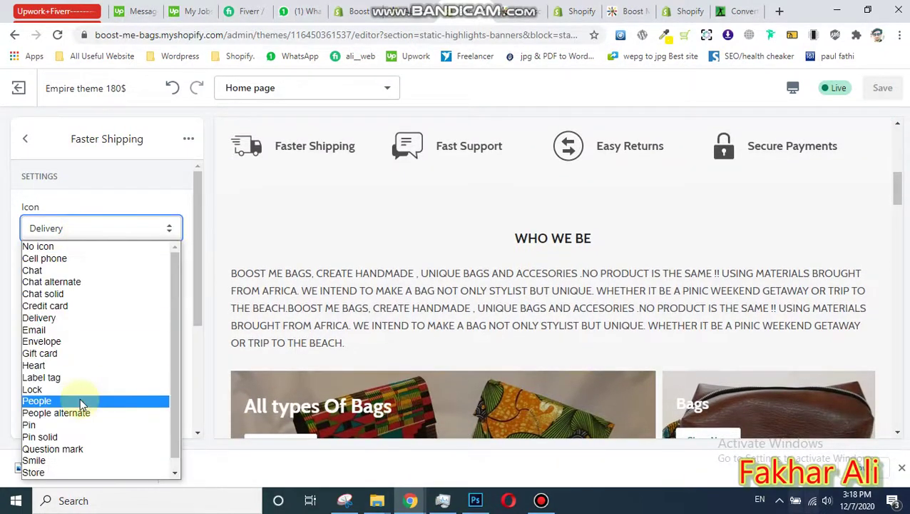
click(120, 217)
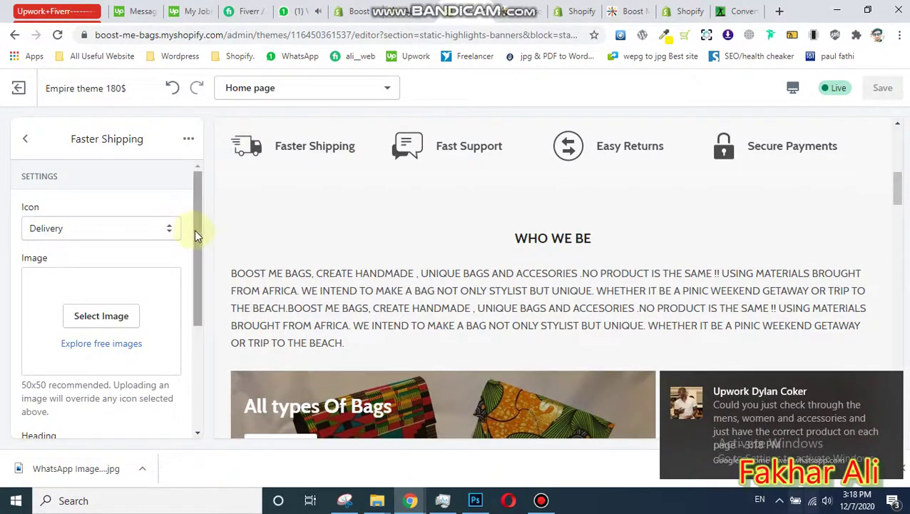
drag(196, 235, 199, 276)
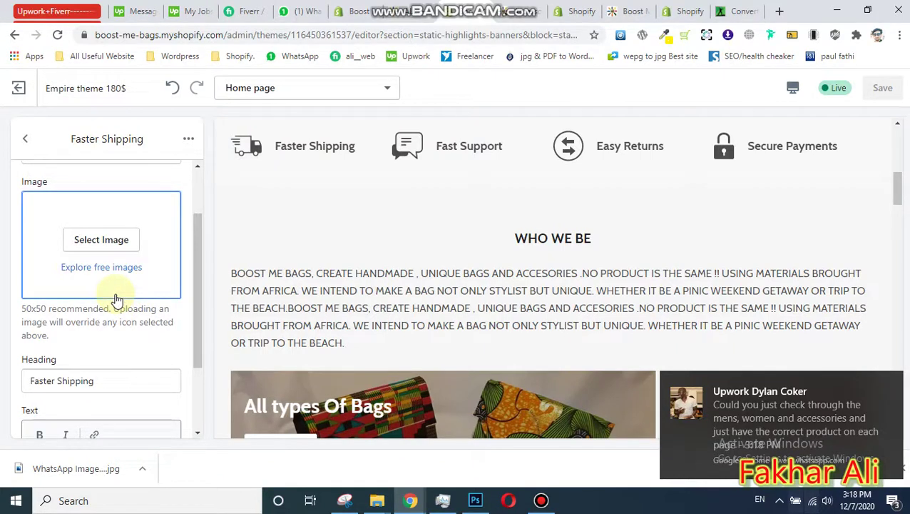
drag(198, 300, 198, 360)
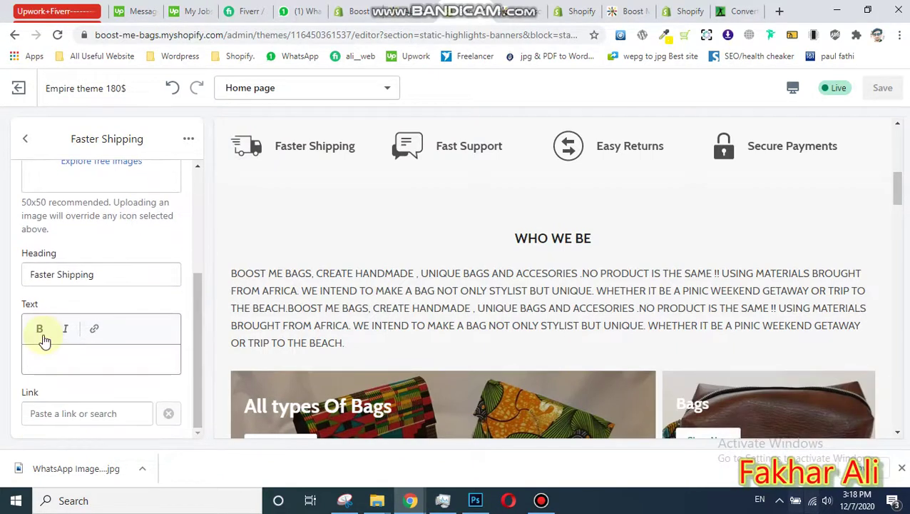
Test-edit the heading, restore it to Faster Shipping, and go back to the home page sections
click(109, 284)
text(dd d)
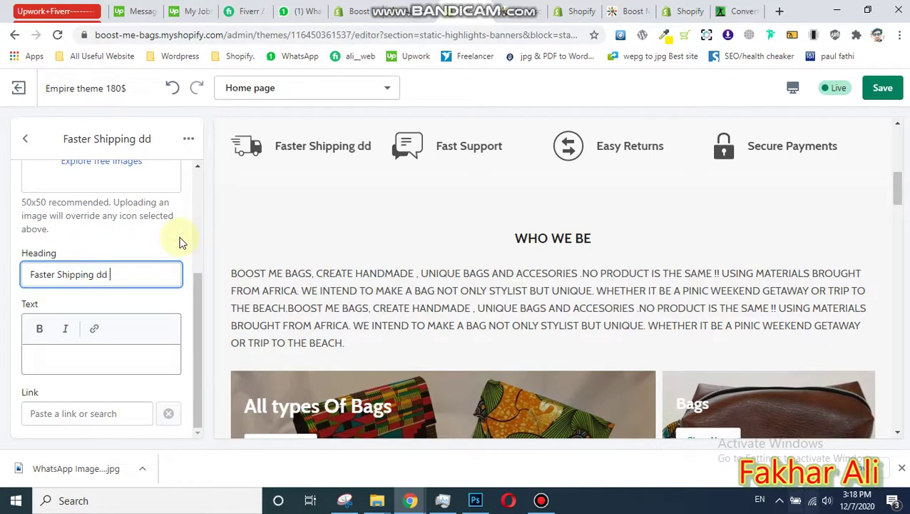
key(BackSpace)
key(BackSpace)
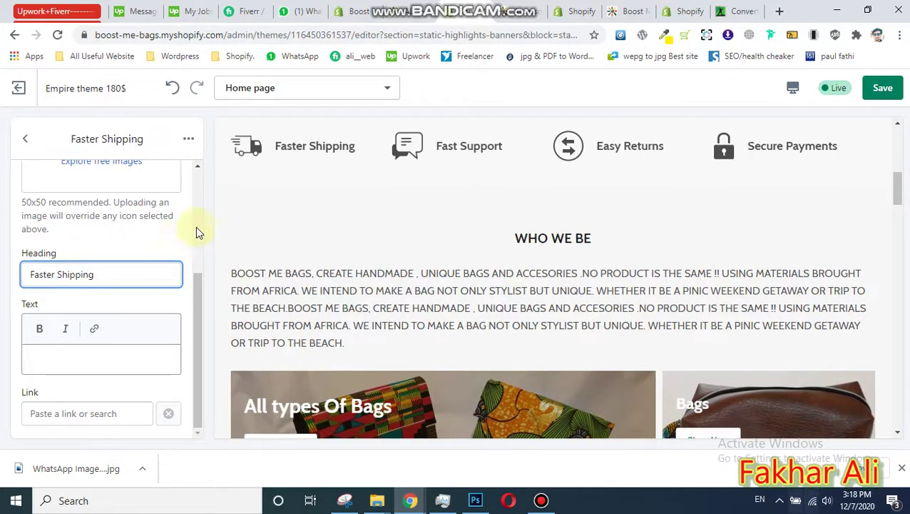
click(34, 138)
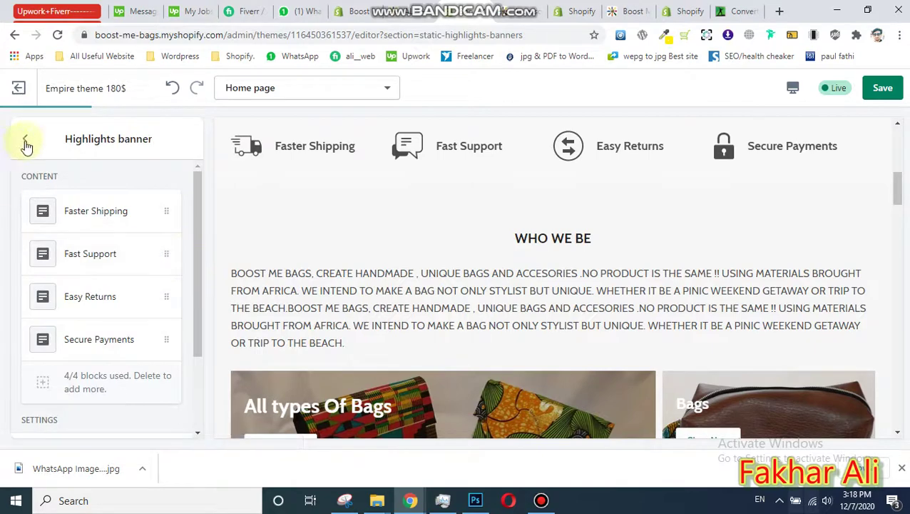
click(26, 139)
drag(207, 229, 201, 304)
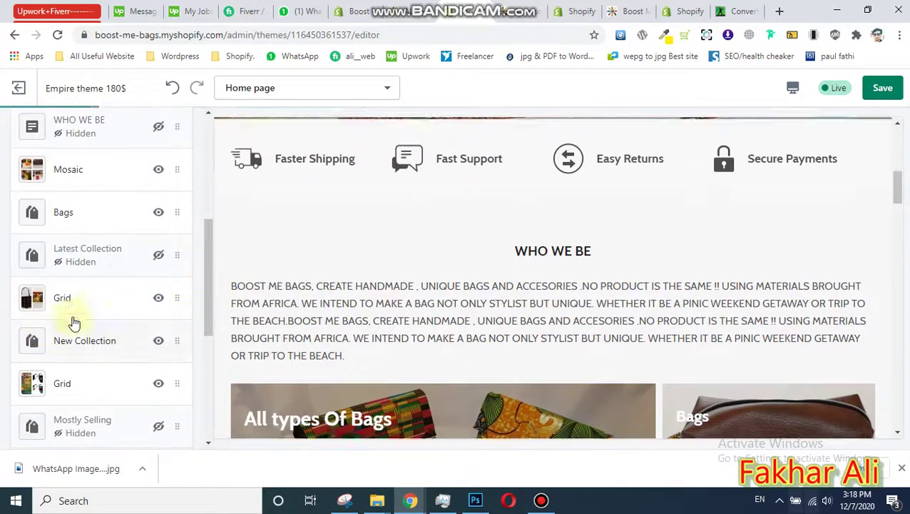
Open the second Grid section, inspect its Clutches block, then return to the Clutches and Face Masks list
click(67, 383)
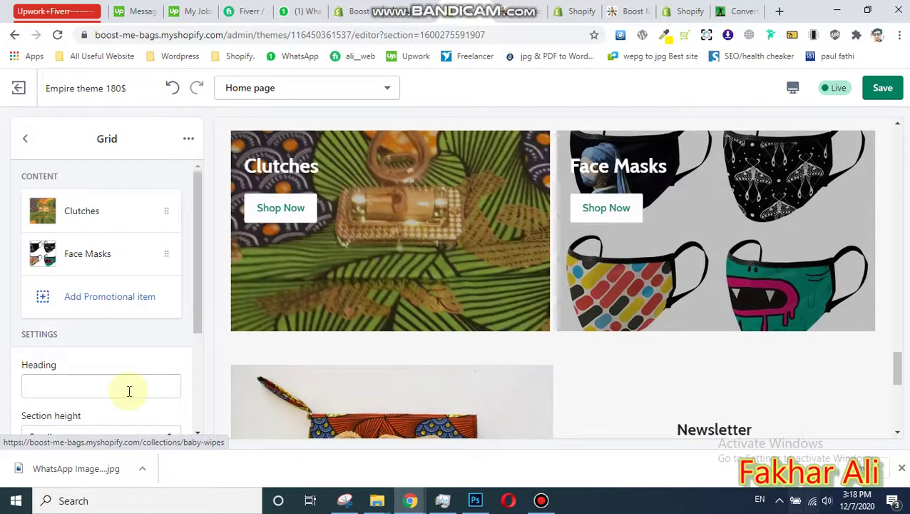
click(89, 216)
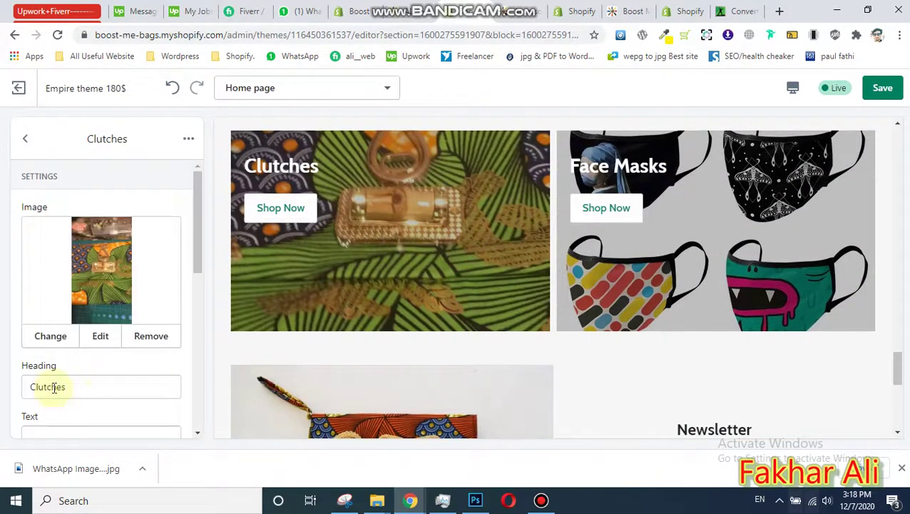
click(26, 139)
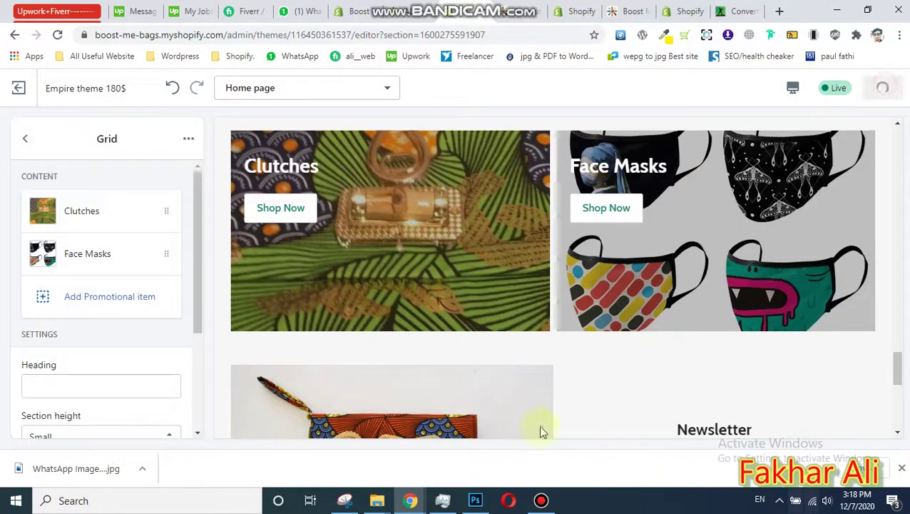
mouse_move(535, 506)
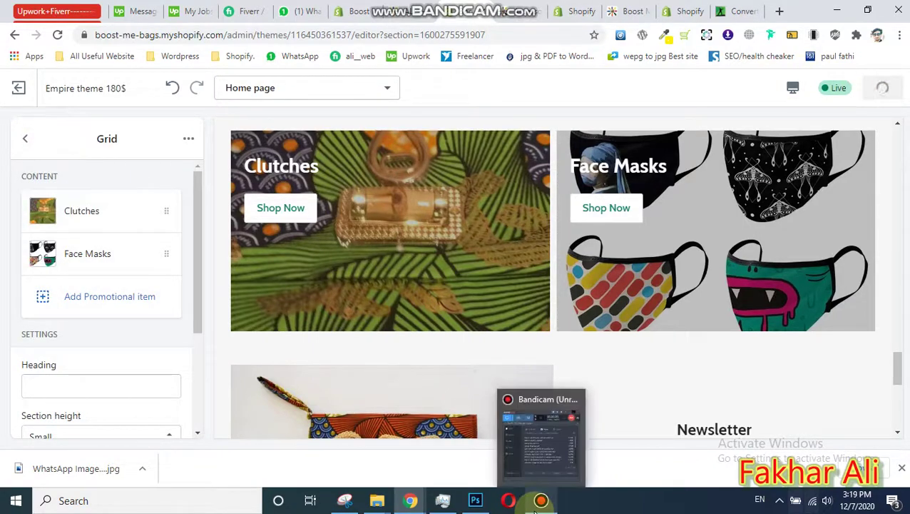